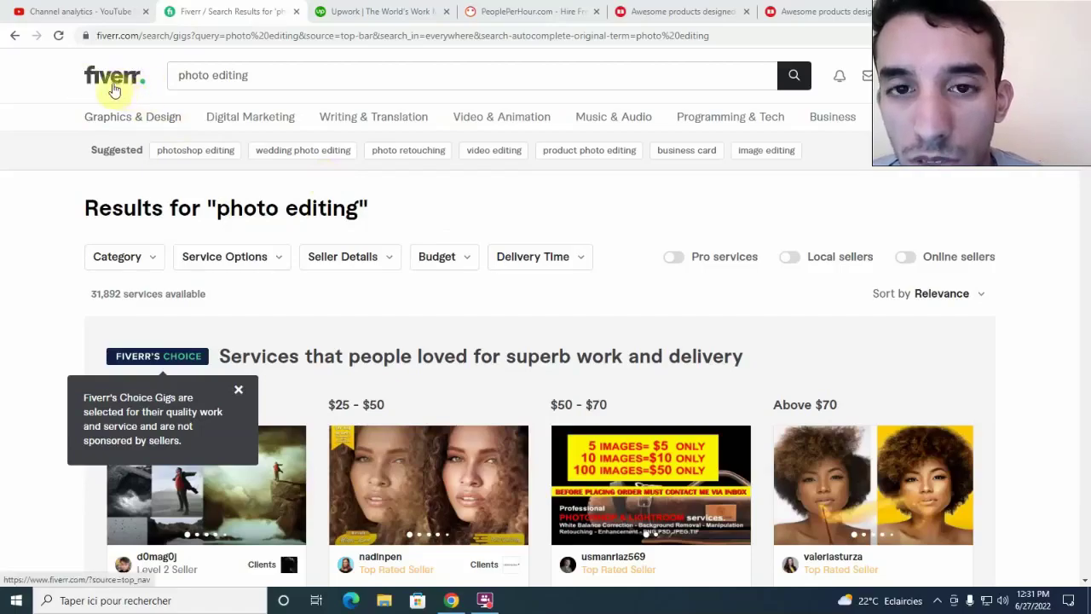
Step: Glance at the Upwork and PeoplePerHour home pages, then scroll Fiverr's photo editing results
left_click(372, 14)
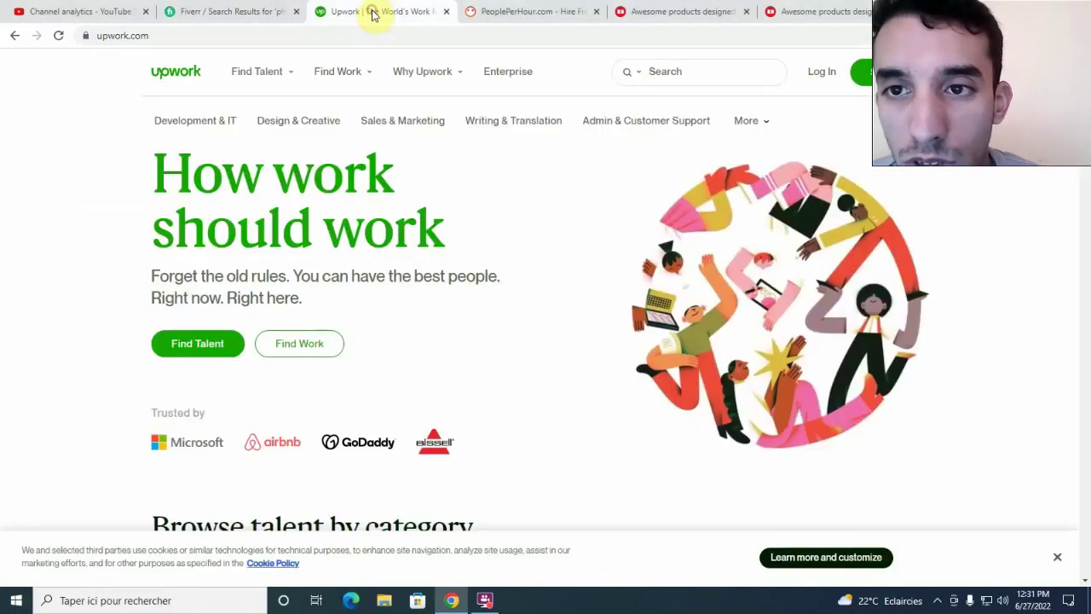
left_click(490, 11)
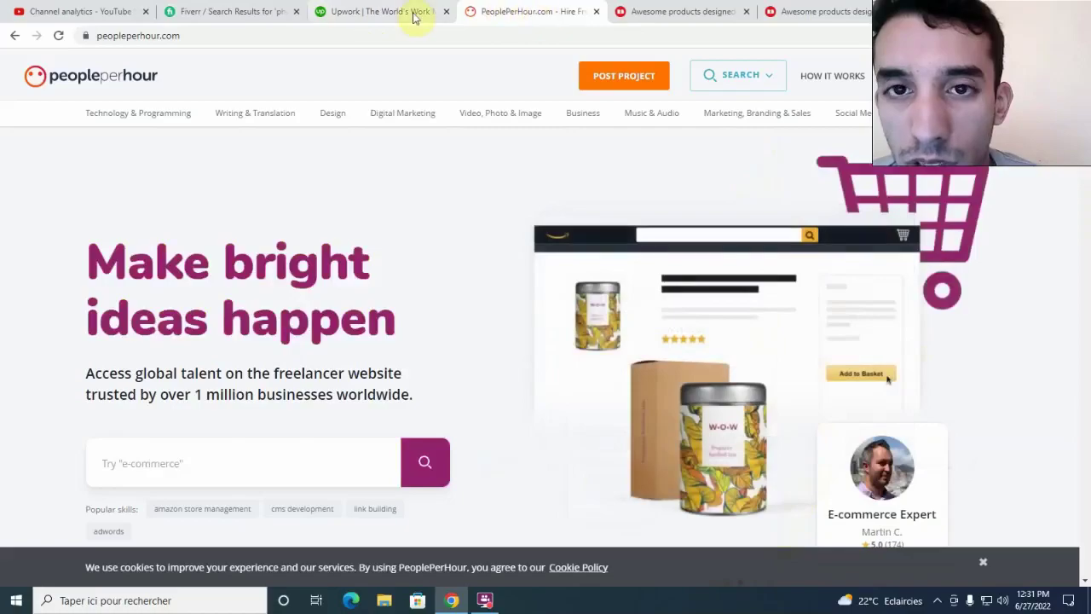
left_click(219, 8)
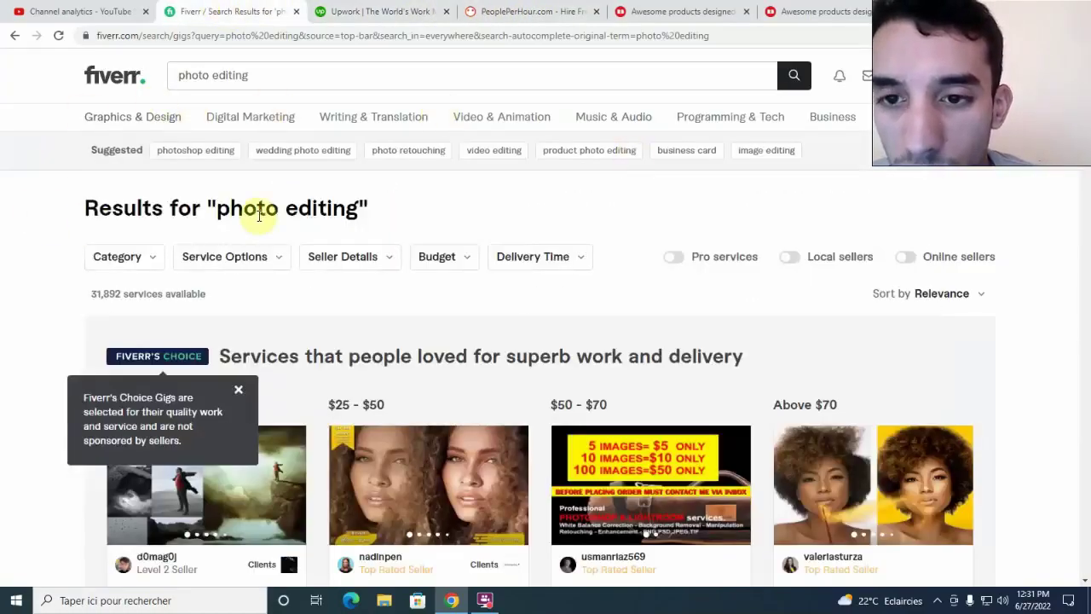
scroll(529, 246, "down", 1)
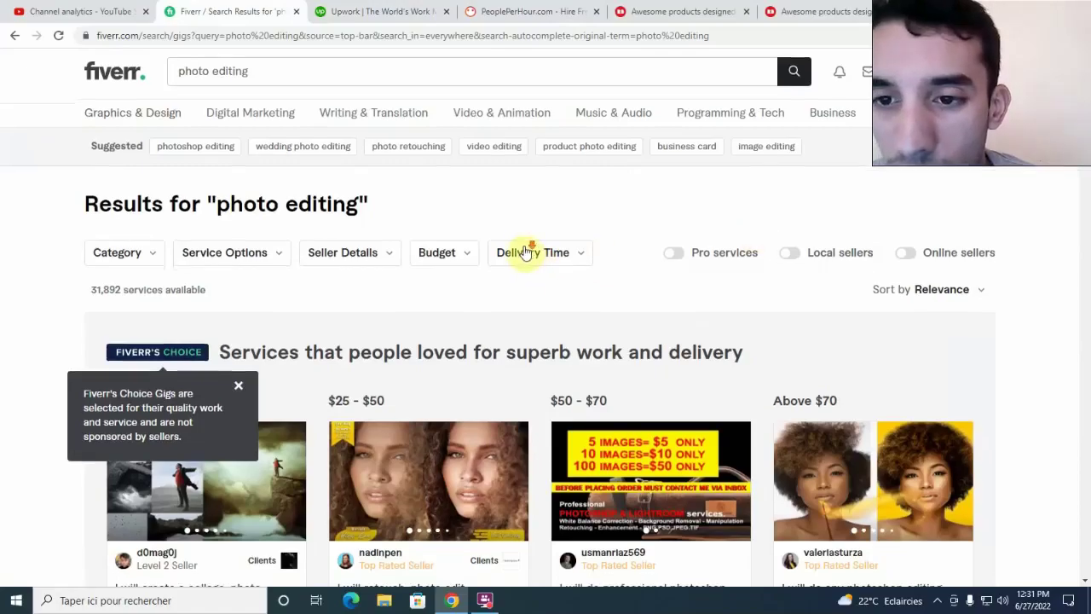
scroll(492, 229, "down", 1)
scroll(489, 209, "down", 3)
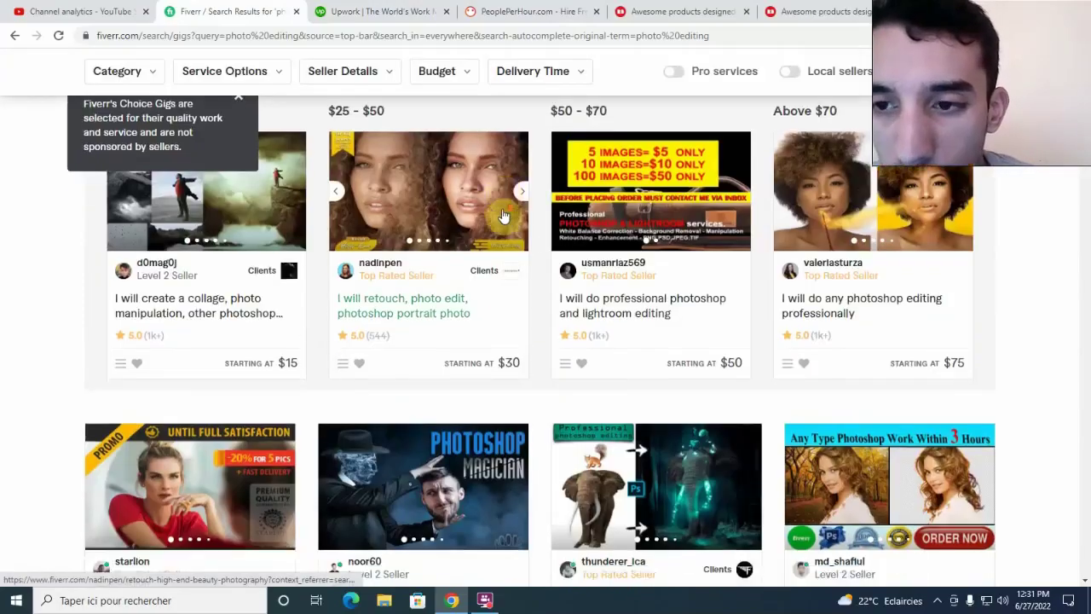
scroll(503, 213, "down", 2)
scroll(503, 213, "up", 10)
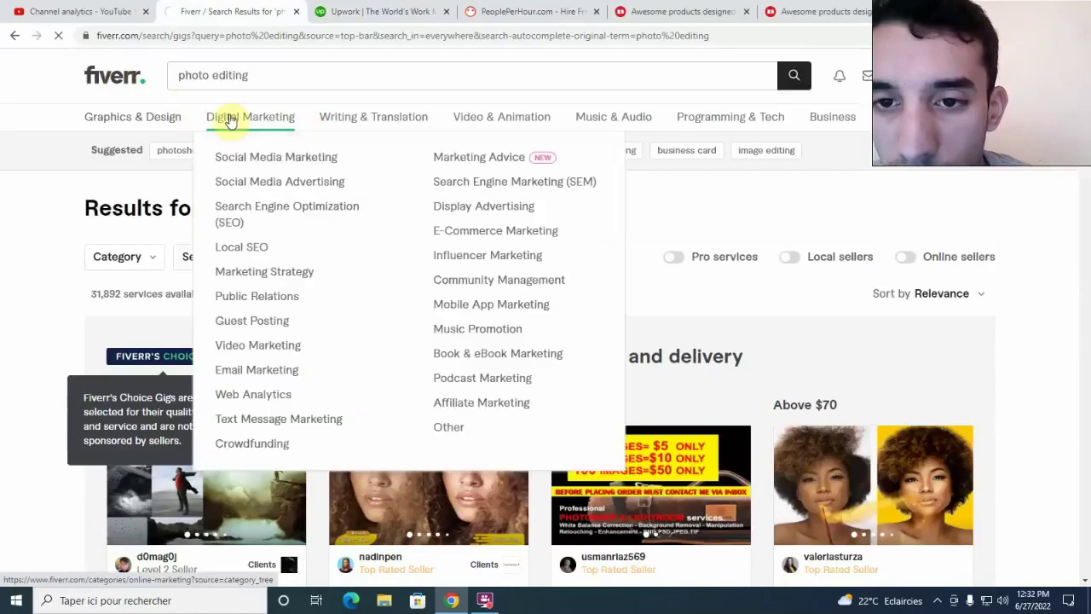
Step: Go back to the Fiverr home page and scroll through its listings
key("alt+Left")
scroll(207, 226, "down", 1)
scroll(256, 230, "down", 2)
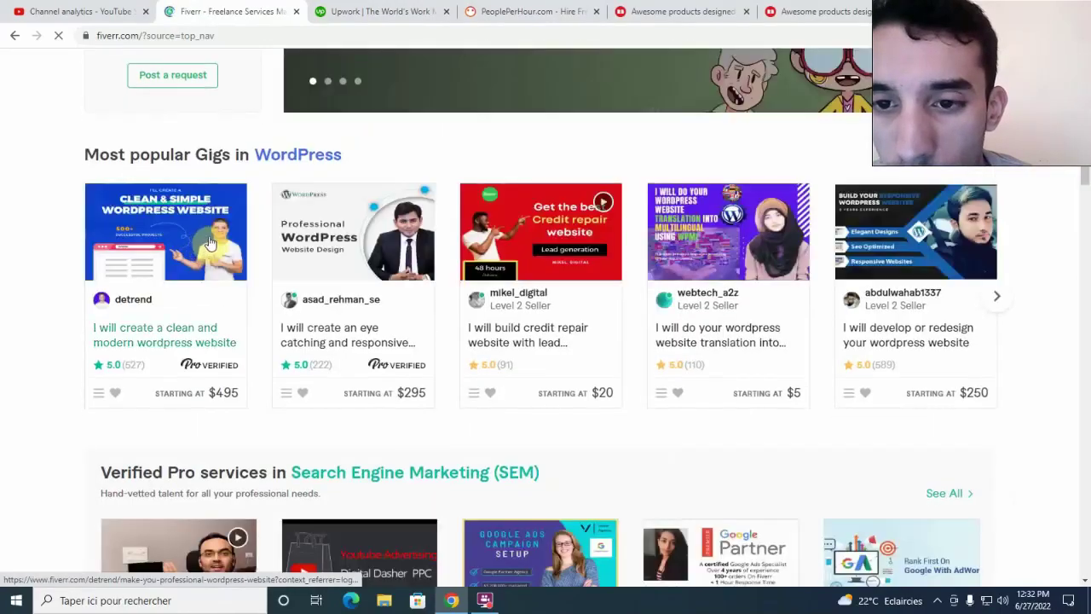
scroll(315, 239, "down", 1)
scroll(375, 241, "down", 5)
scroll(465, 244, "up", 2)
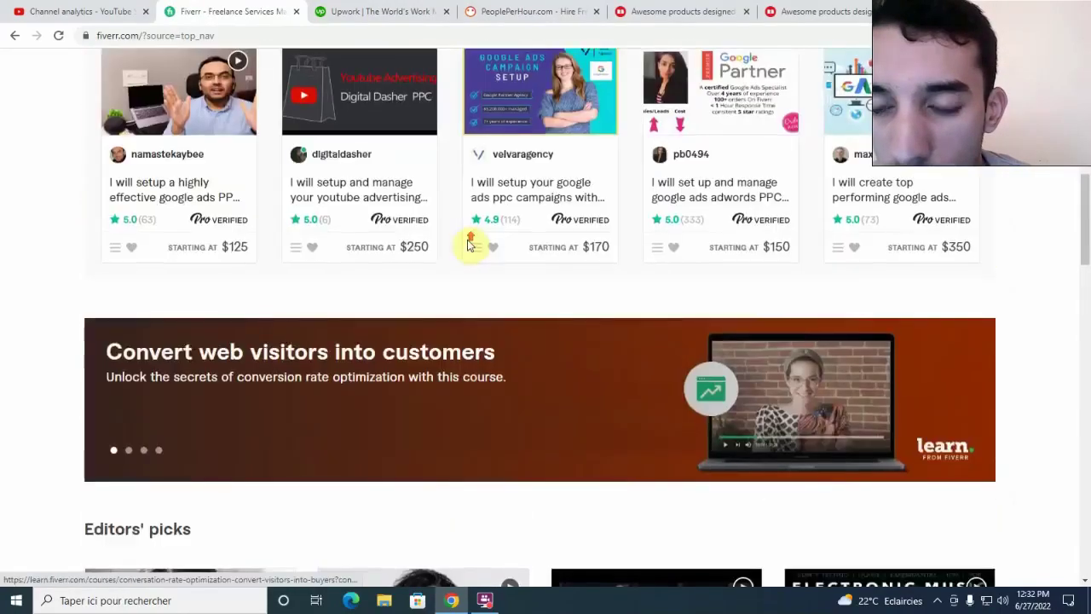
scroll(471, 245, "up", 6)
scroll(469, 245, "up", 1)
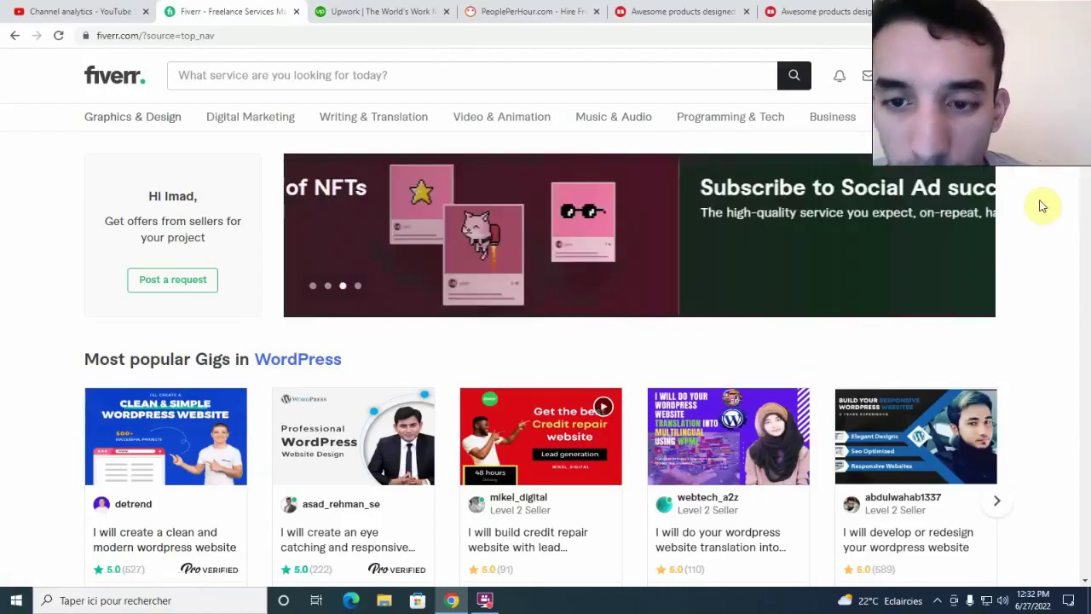
scroll(1041, 218, "down", 2)
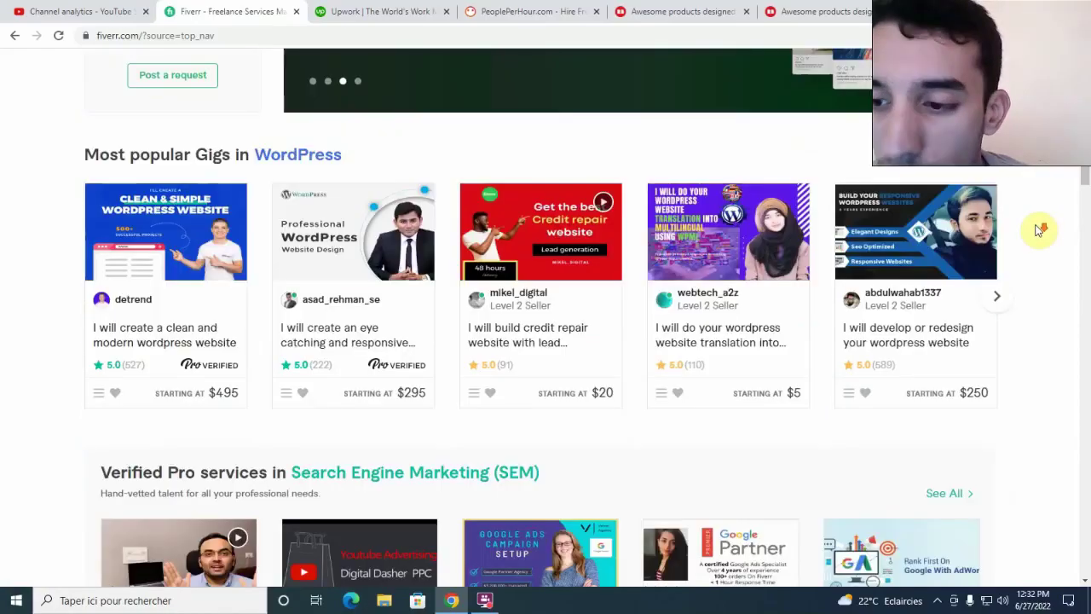
scroll(1040, 229, "down", 1)
scroll(1039, 228, "down", 2)
scroll(719, 256, "down", 2)
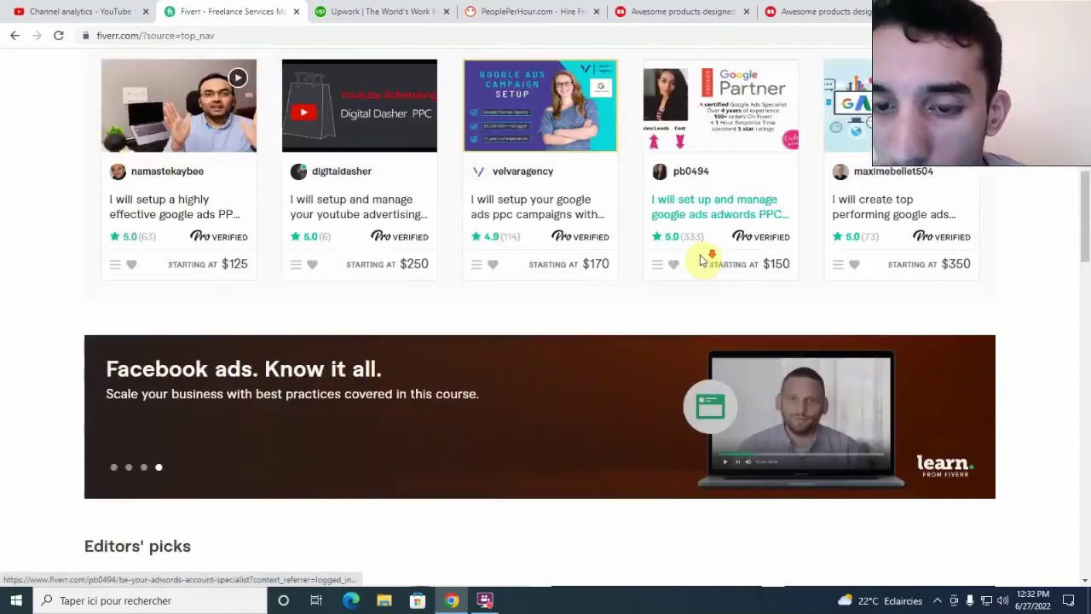
scroll(682, 256, "up", 2)
scroll(665, 253, "up", 5)
Step: Rerun the recent 'photo editing' search and browse the 31,896 service results
left_click(368, 76)
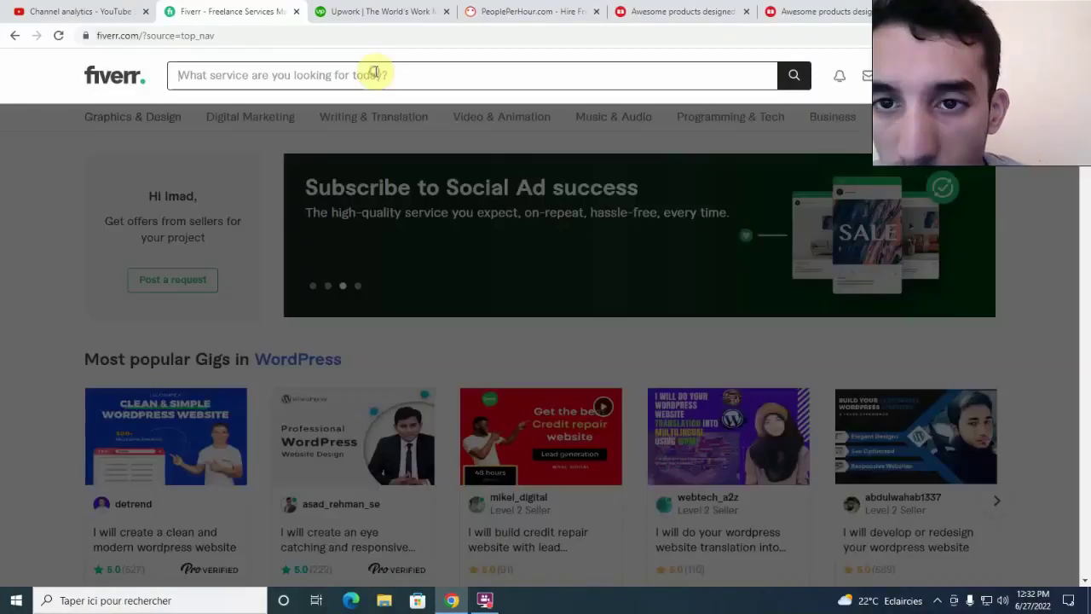
left_click(255, 141)
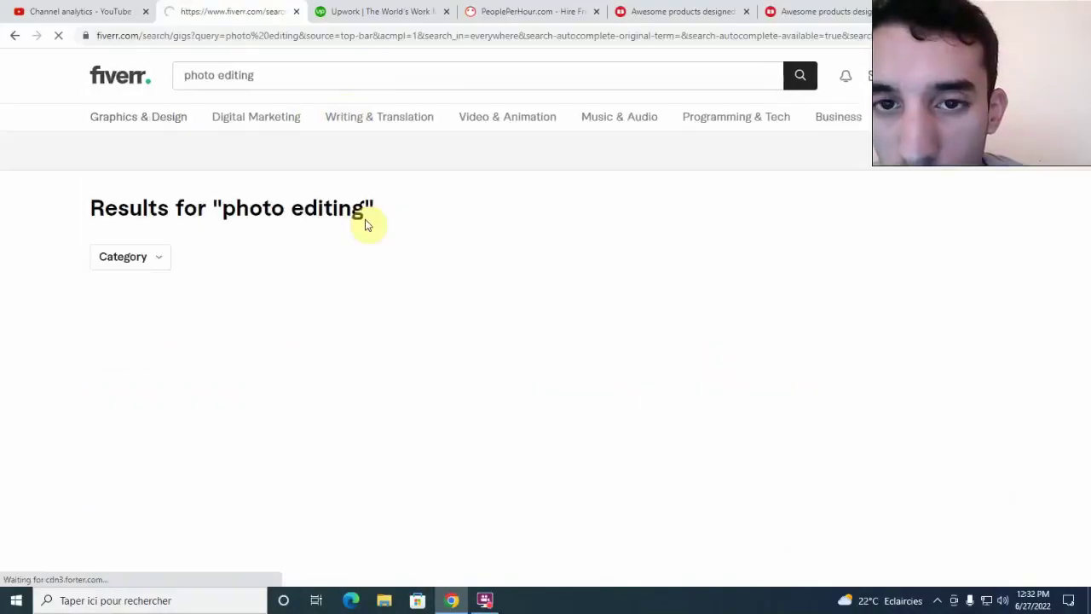
scroll(375, 272, "down", 3)
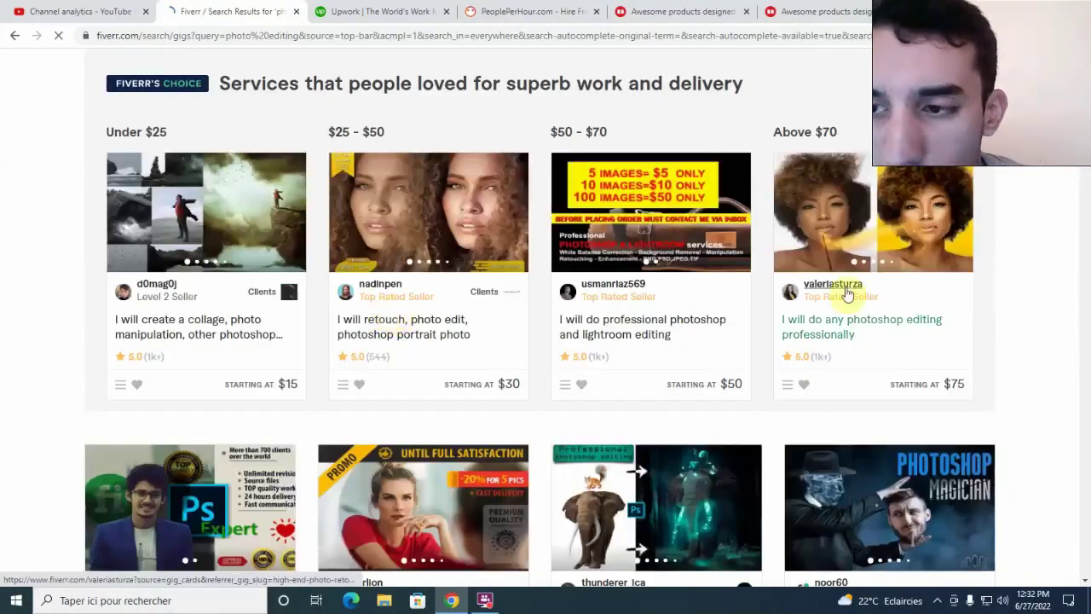
scroll(1066, 271, "down", 3)
scroll(1064, 271, "down", 5)
scroll(1061, 269, "down", 3)
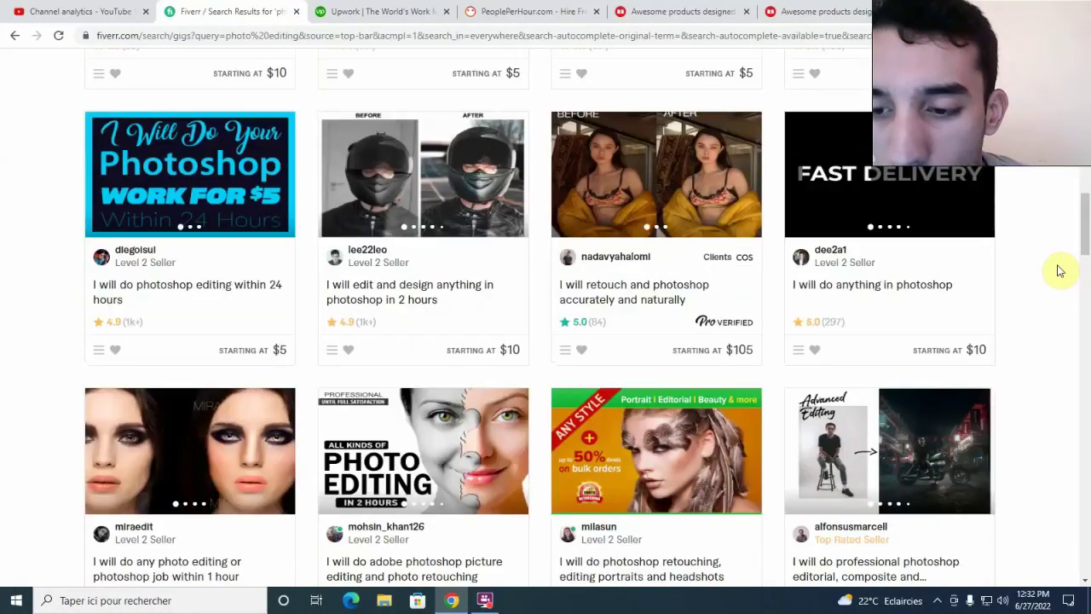
scroll(1060, 270, "down", 3)
scroll(1060, 269, "up", 5)
scroll(1061, 269, "up", 5)
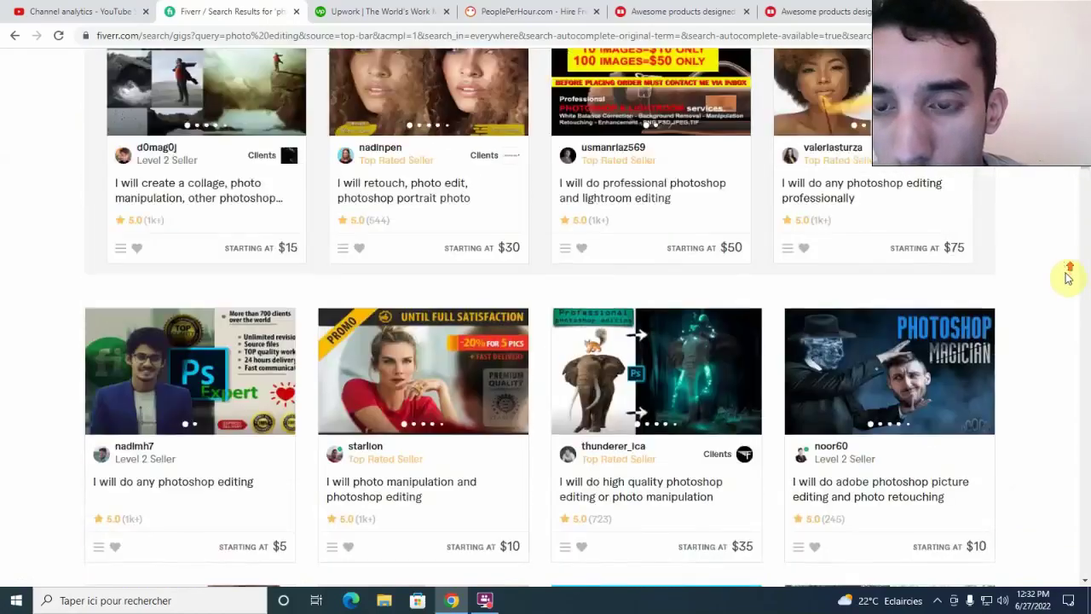
scroll(1066, 273, "up", 5)
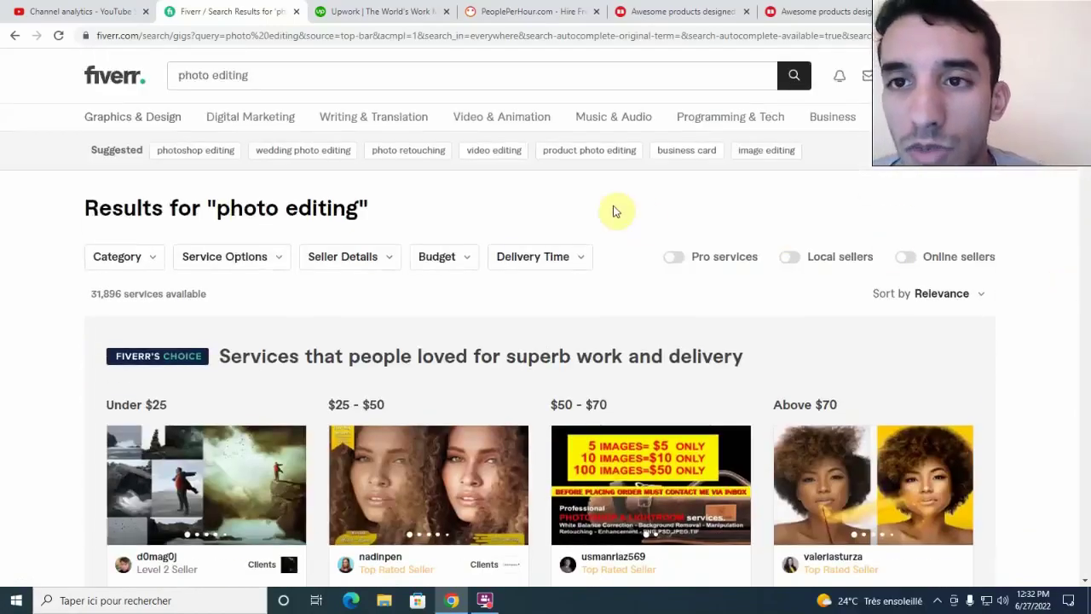
Step: Switch to the YouTube Studio tab to review the channel analytics overview
left_click(90, 11)
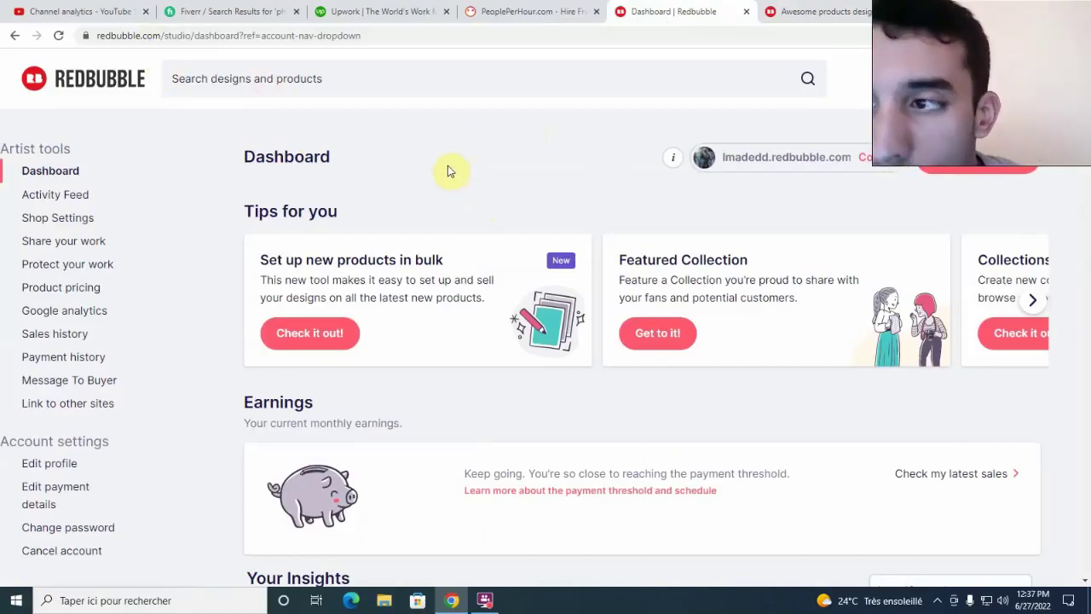
Step: Scroll through the Earnings Summary: €52.14 over twelve months with its monthly breakdown
scroll(452, 163, "down", 1)
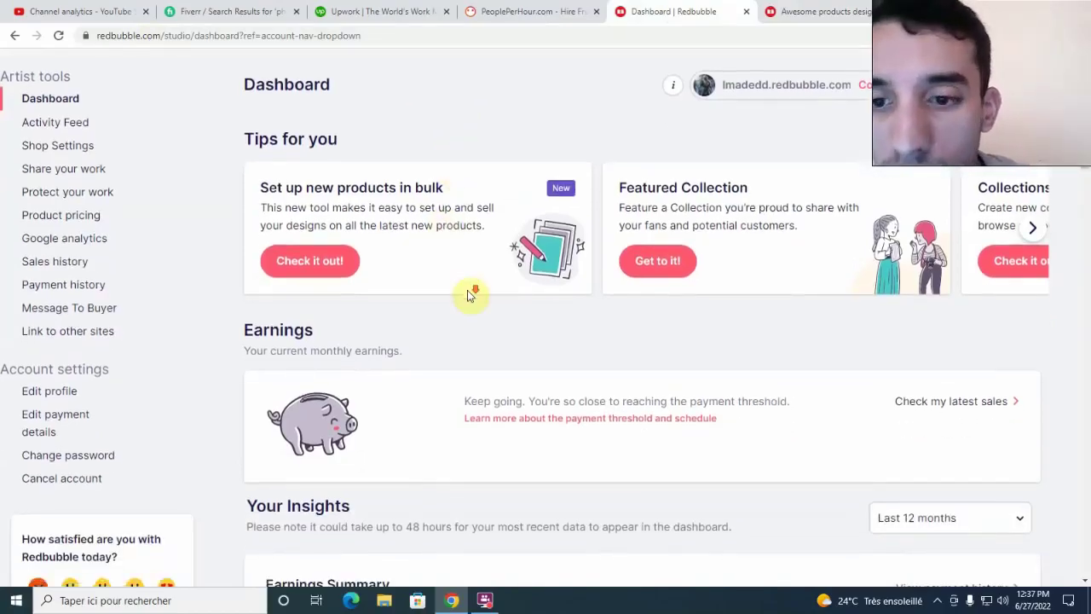
scroll(469, 292, "down", 1)
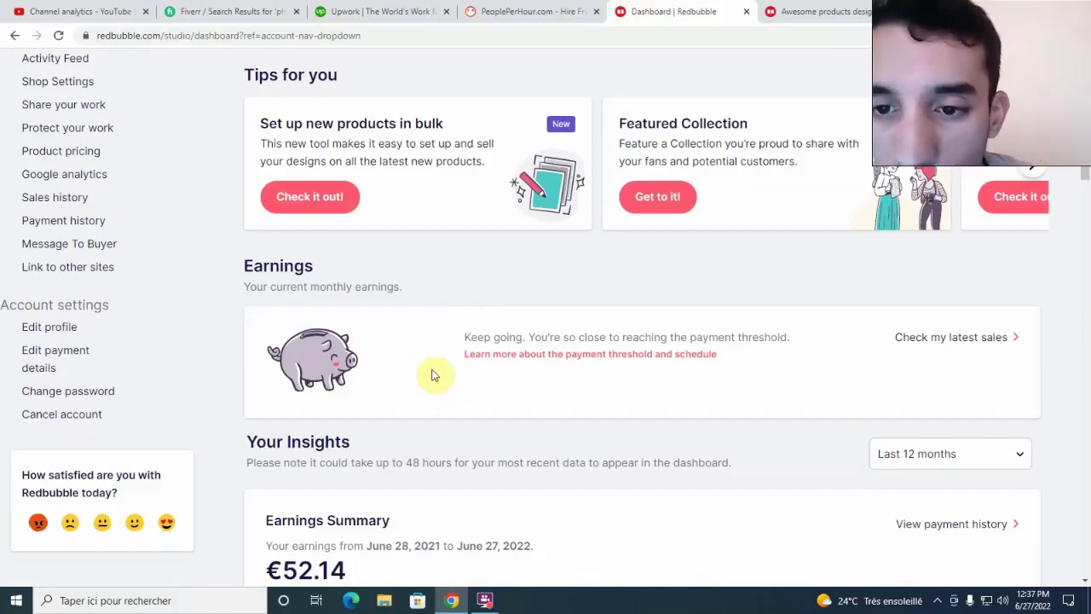
scroll(460, 372, "down", 3)
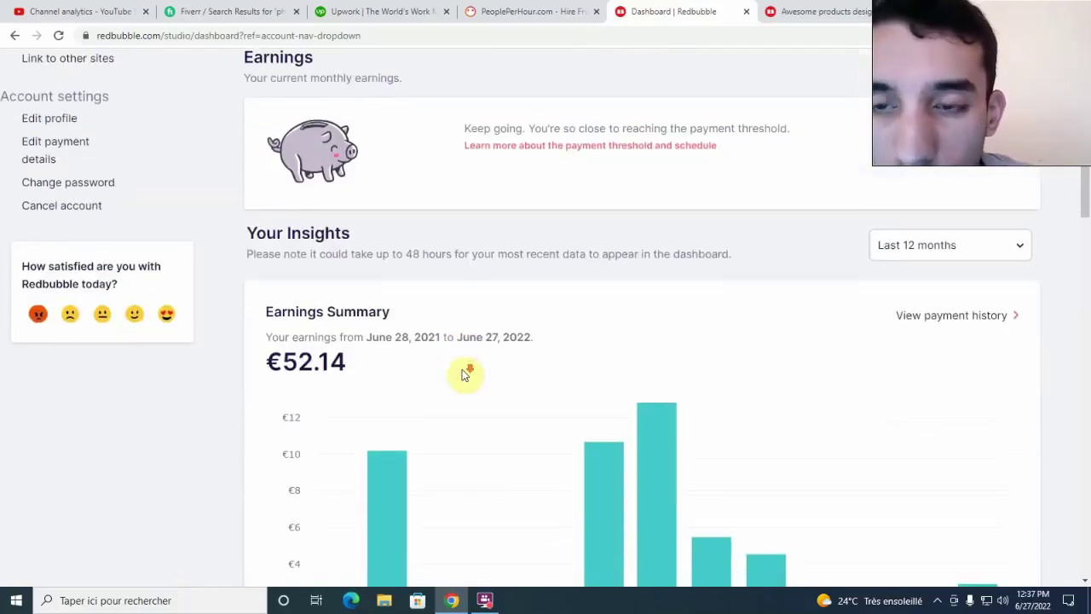
scroll(464, 375, "down", 1)
scroll(464, 373, "down", 1)
scroll(474, 368, "down", 2)
scroll(503, 324, "up", 2)
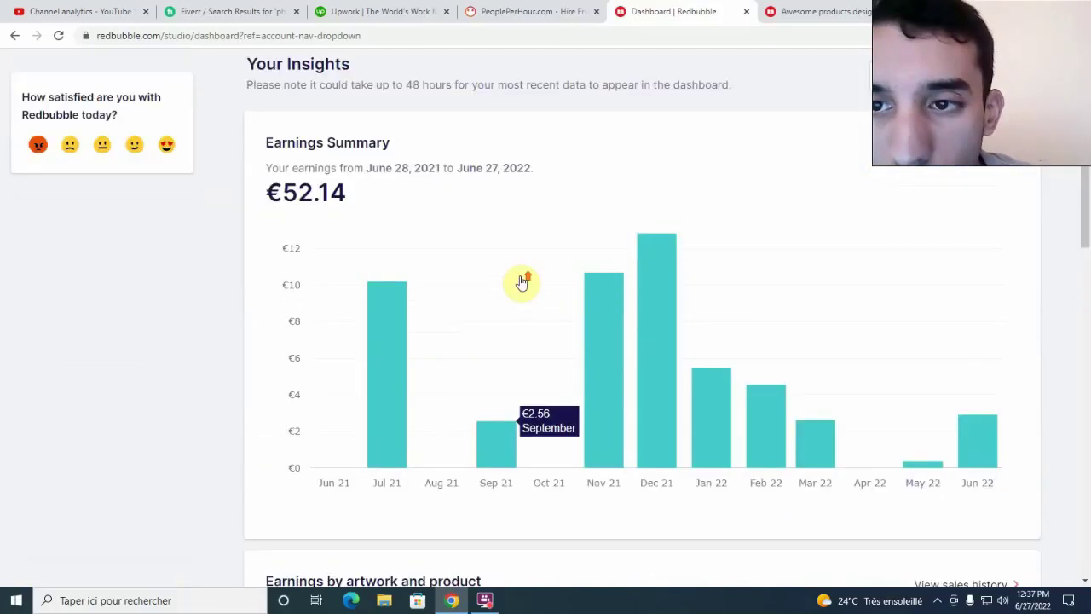
scroll(596, 247, "up", 1)
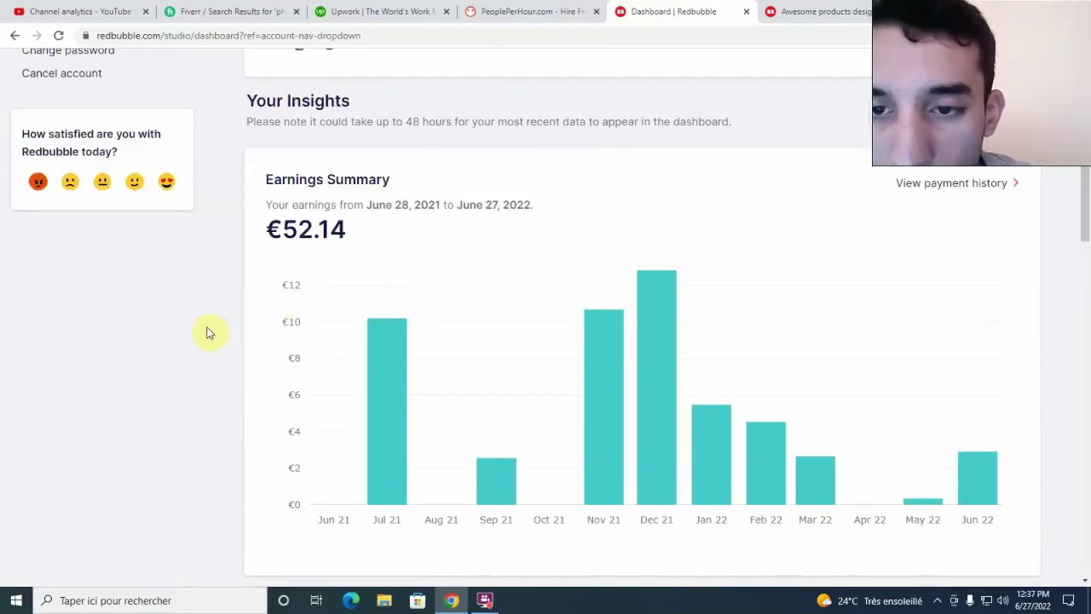
scroll(198, 339, "up", 2)
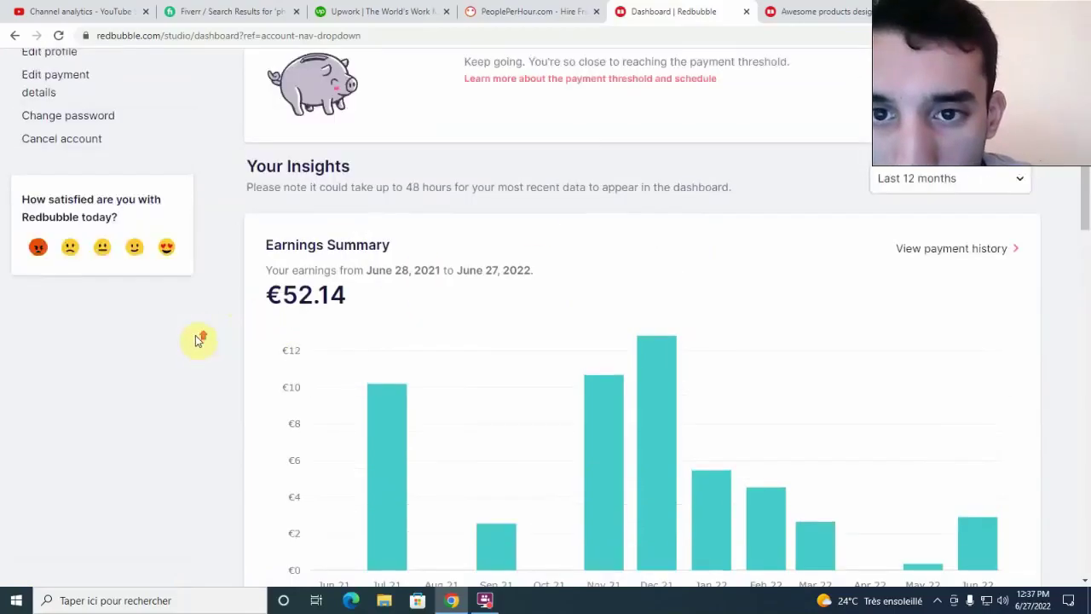
scroll(218, 341, "up", 2)
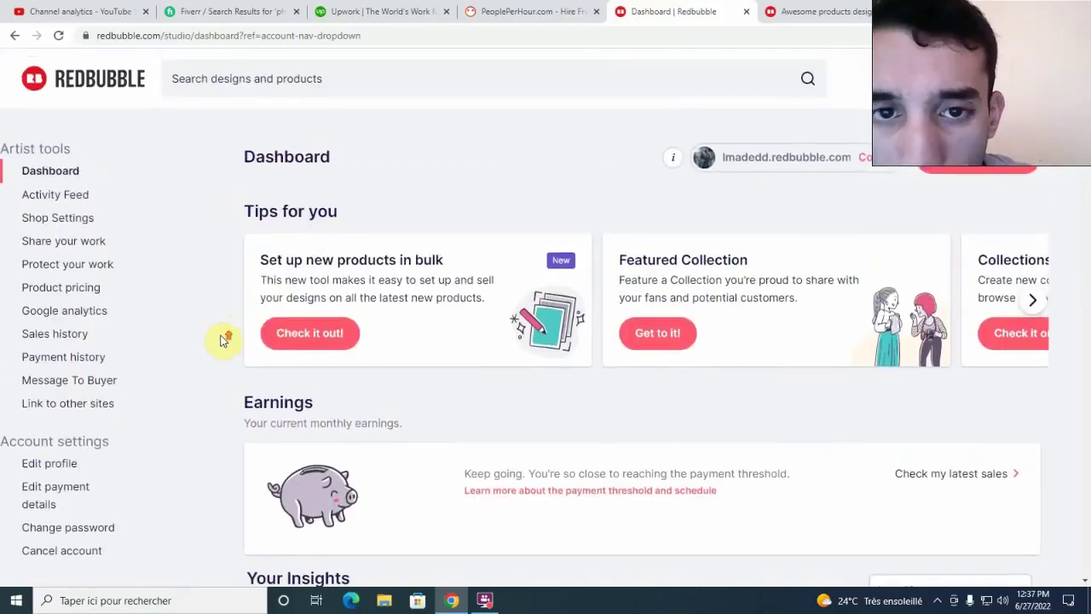
scroll(470, 299, "down", 2)
scroll(470, 298, "down", 3)
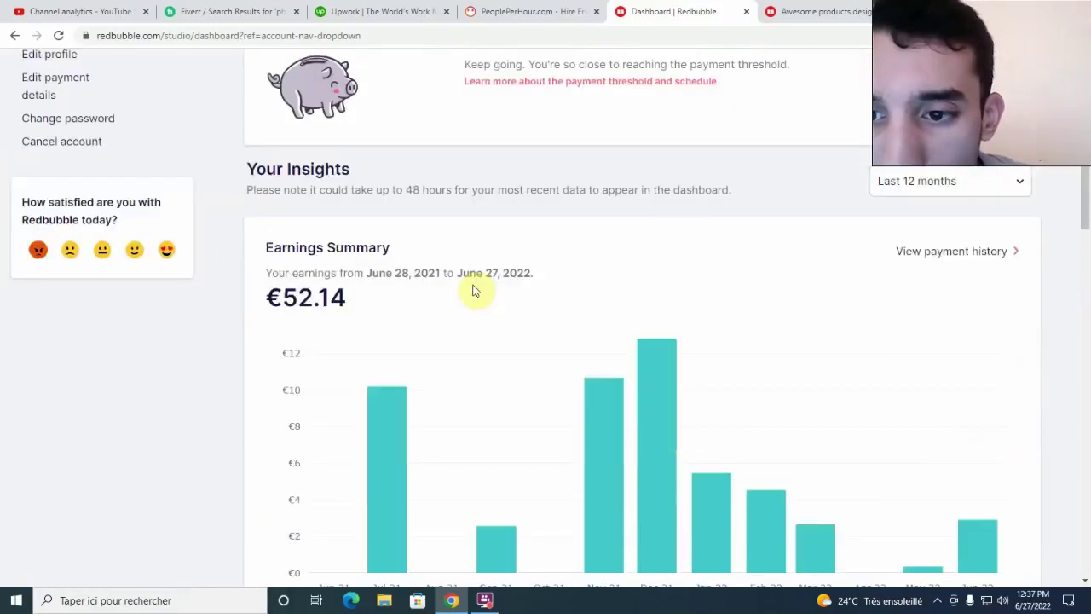
scroll(249, 317, "down", 1)
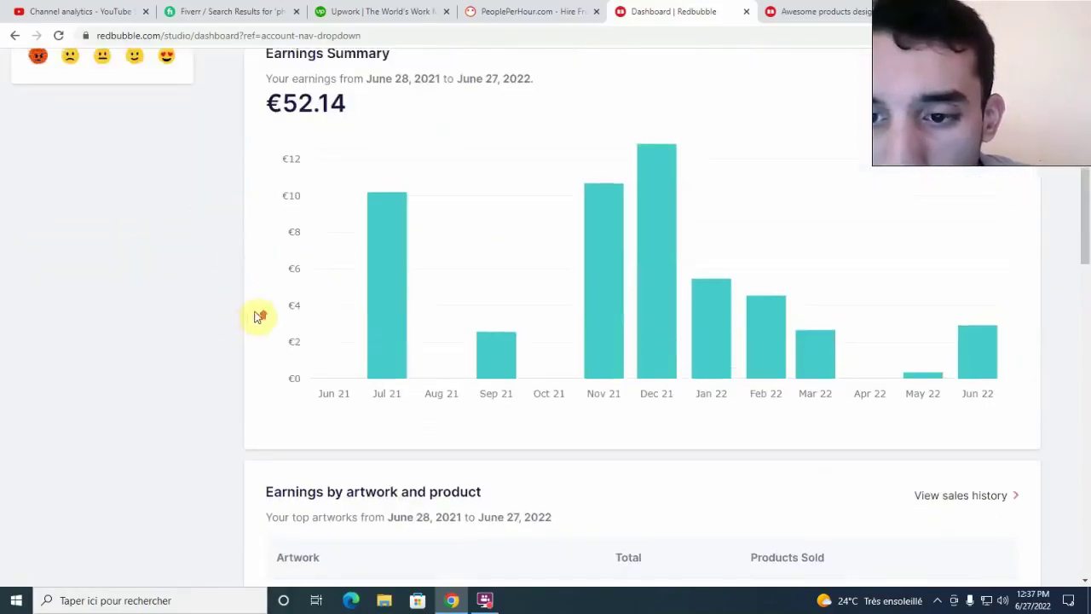
scroll(256, 312, "up", 6)
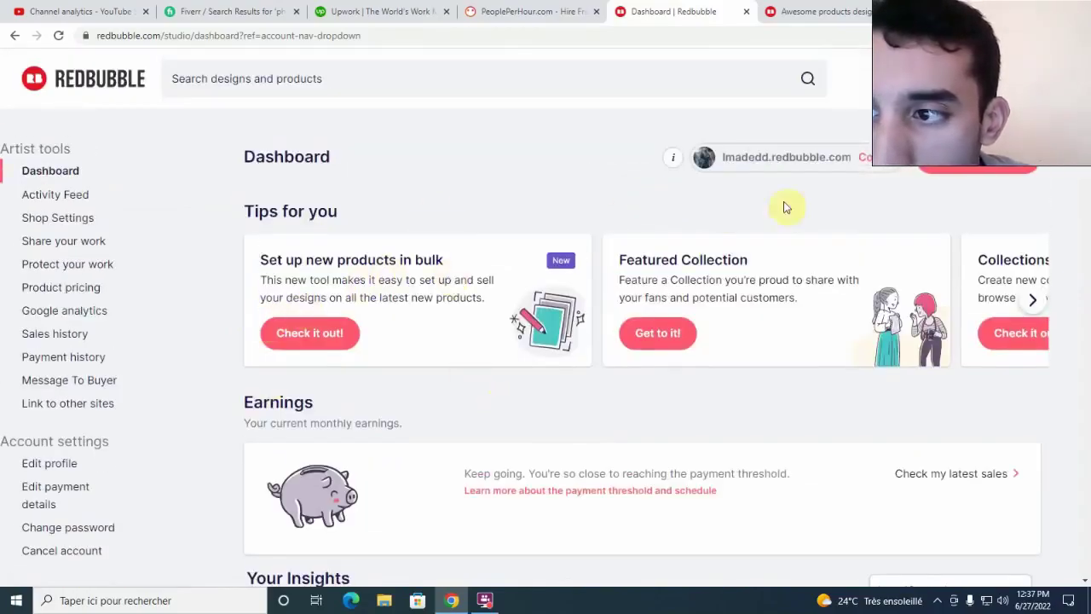
Step: Upload the cow clipart PNG as a new Redbubble work
left_click(982, 165)
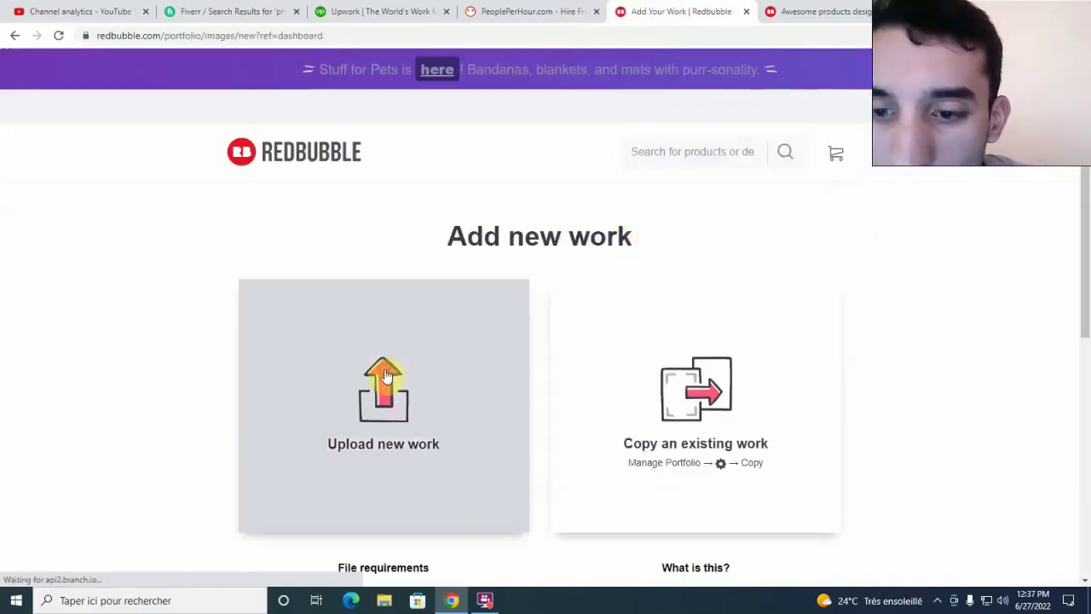
left_click(389, 367)
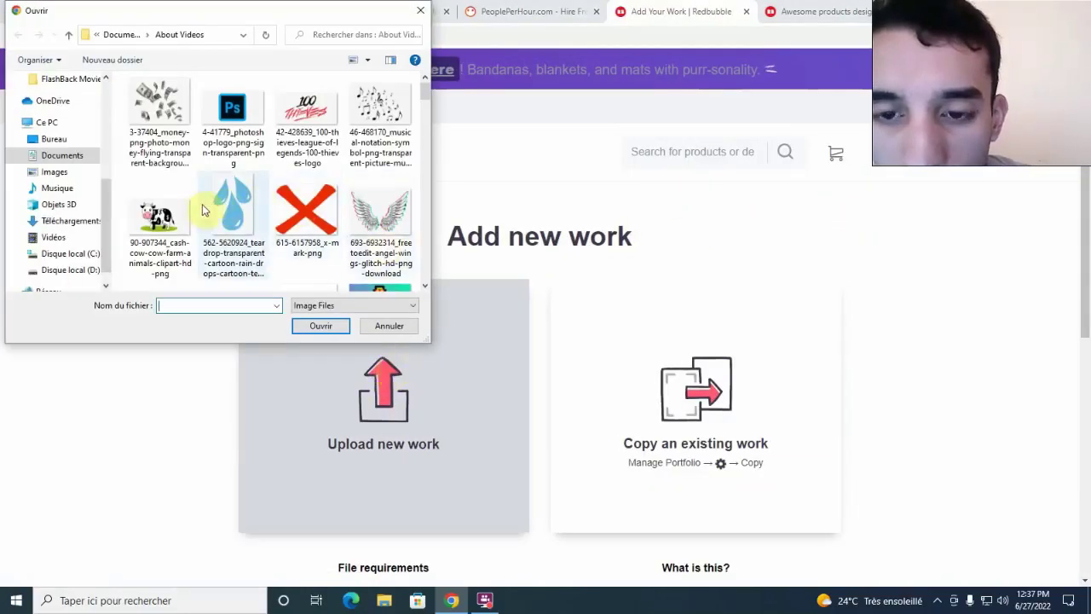
double_click(159, 217)
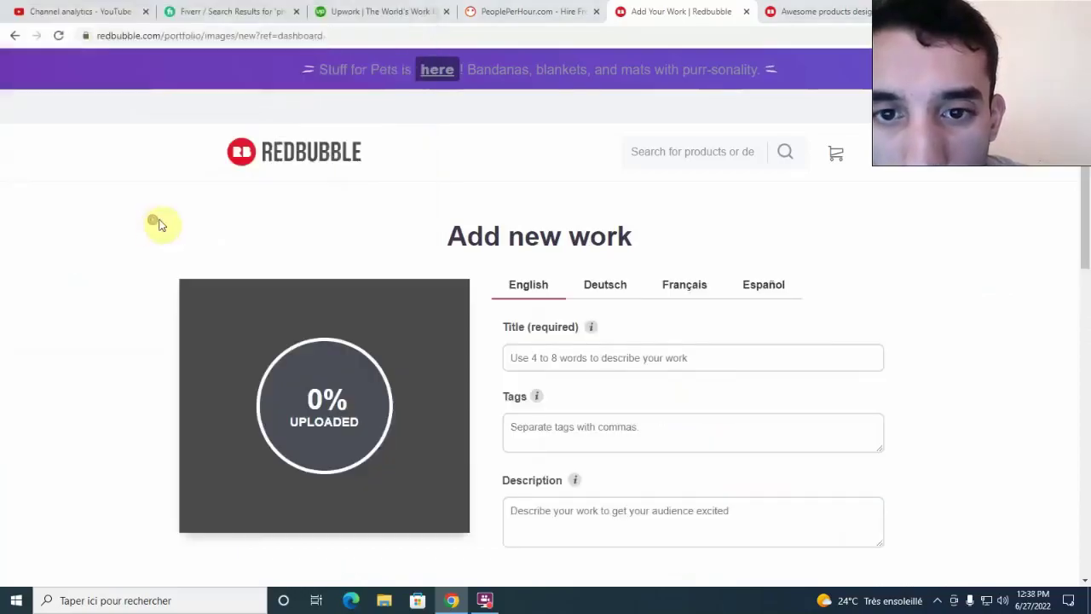
scroll(455, 267, "down", 2)
Step: Visit the Title, Tags and Description fields, leaving them empty, down to Product Previews
left_click(553, 219)
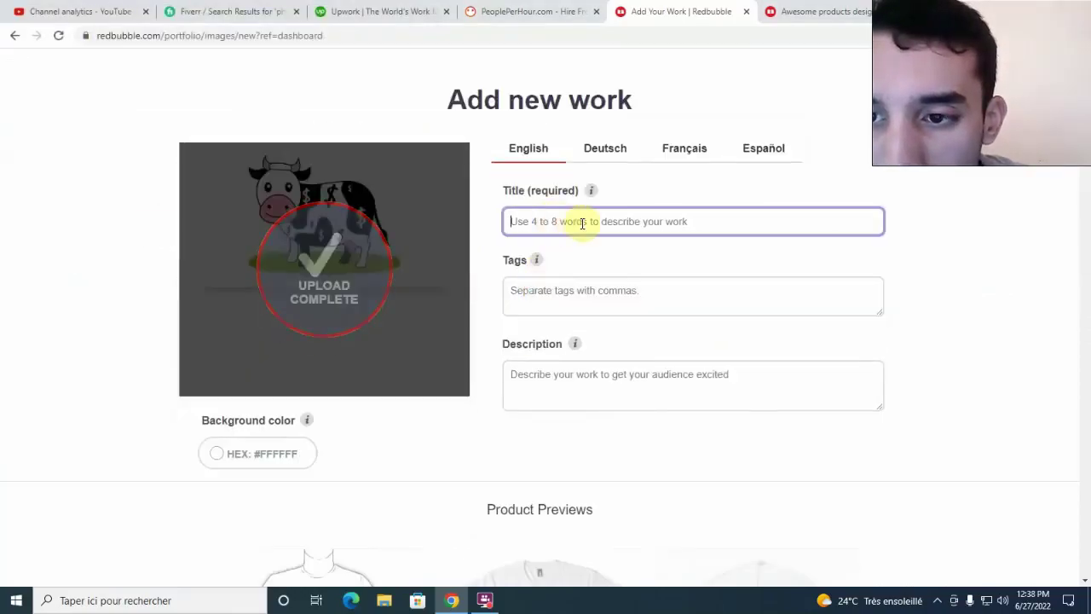
scroll(594, 261, "down", 1)
left_click(573, 225)
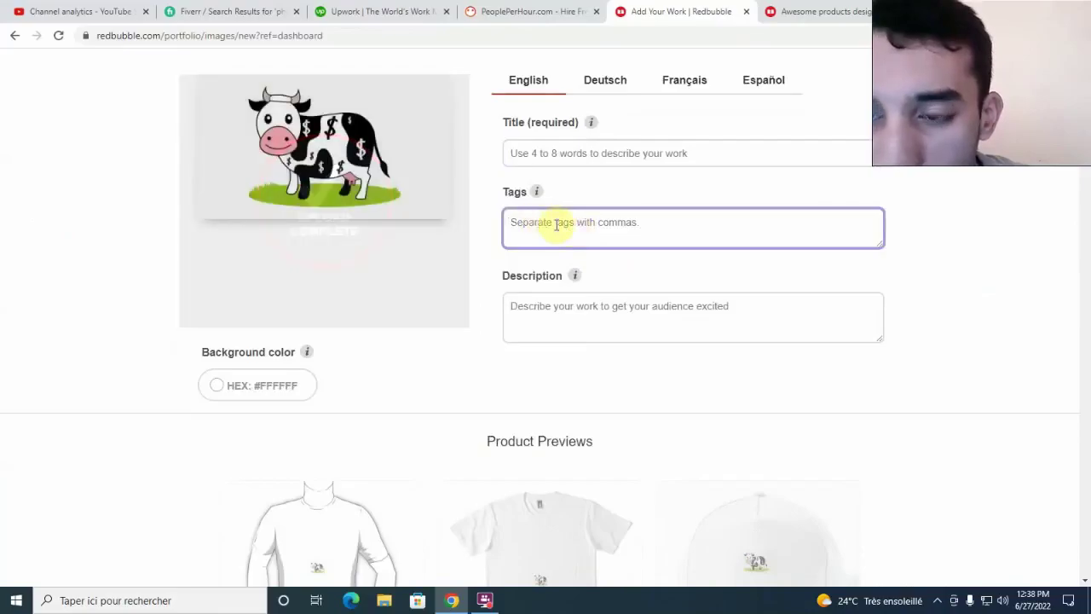
scroll(594, 224, "down", 2)
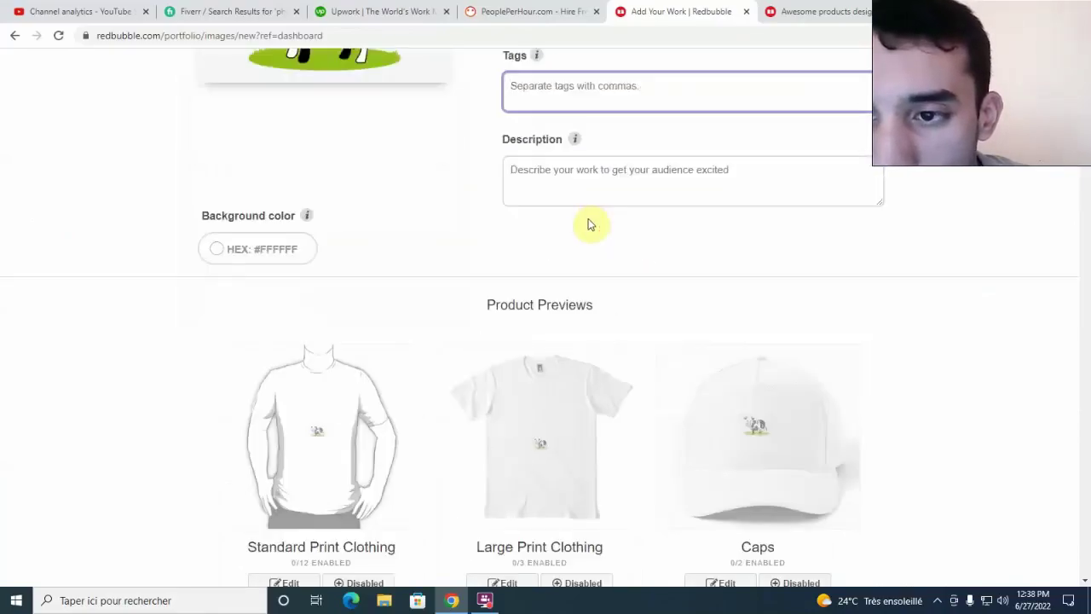
left_click(555, 185)
scroll(606, 192, "down", 2)
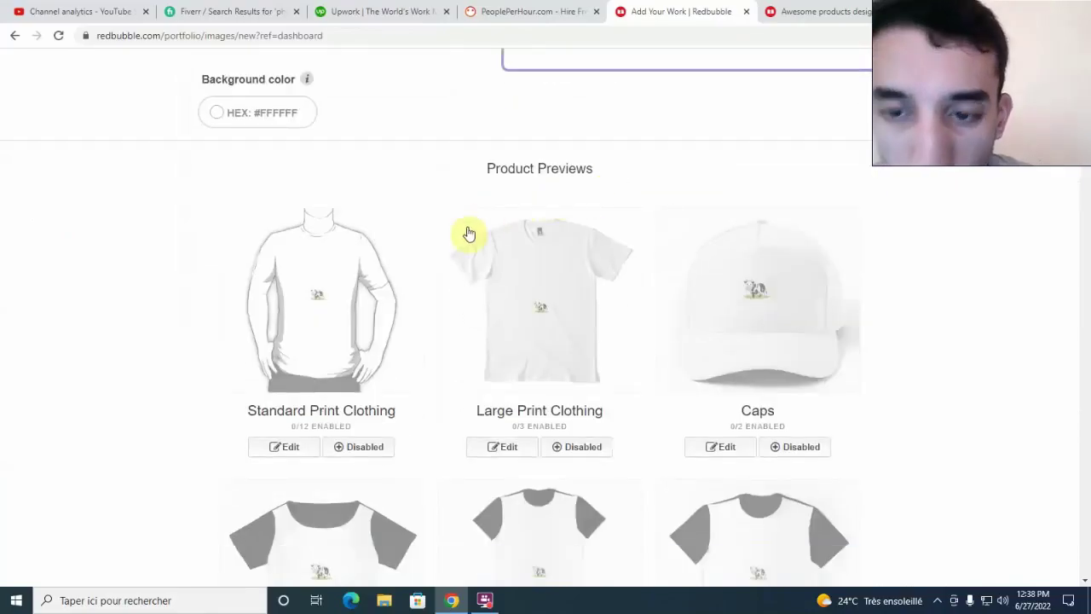
Step: Enable Standard Print Clothing, Large Print Clothing and Caps products
scroll(469, 235, "down", 2)
left_click(375, 314)
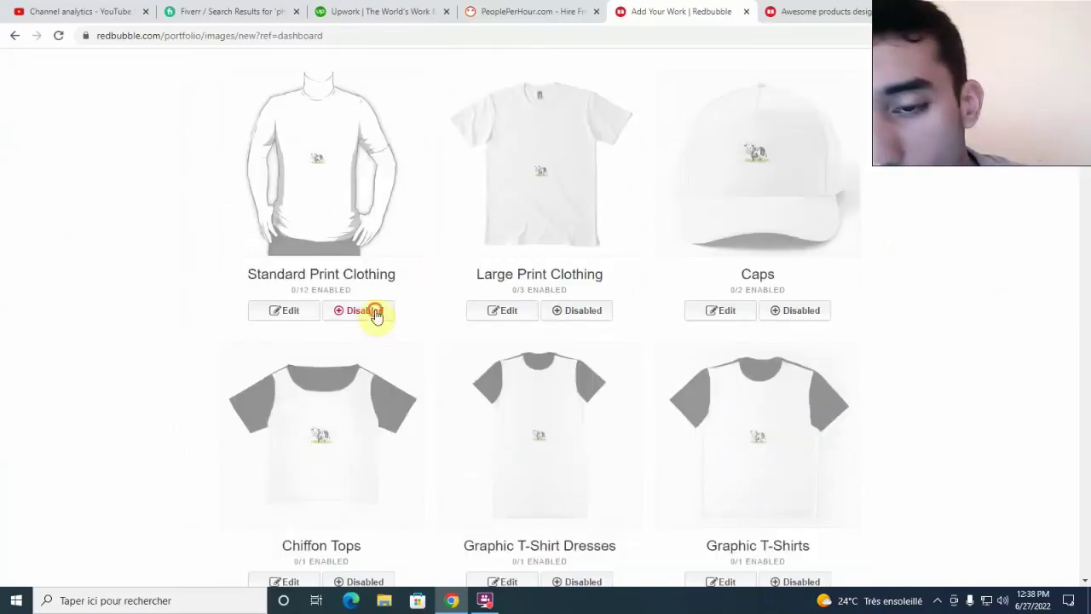
left_click(559, 310)
left_click(772, 311)
scroll(640, 295, "up", 2)
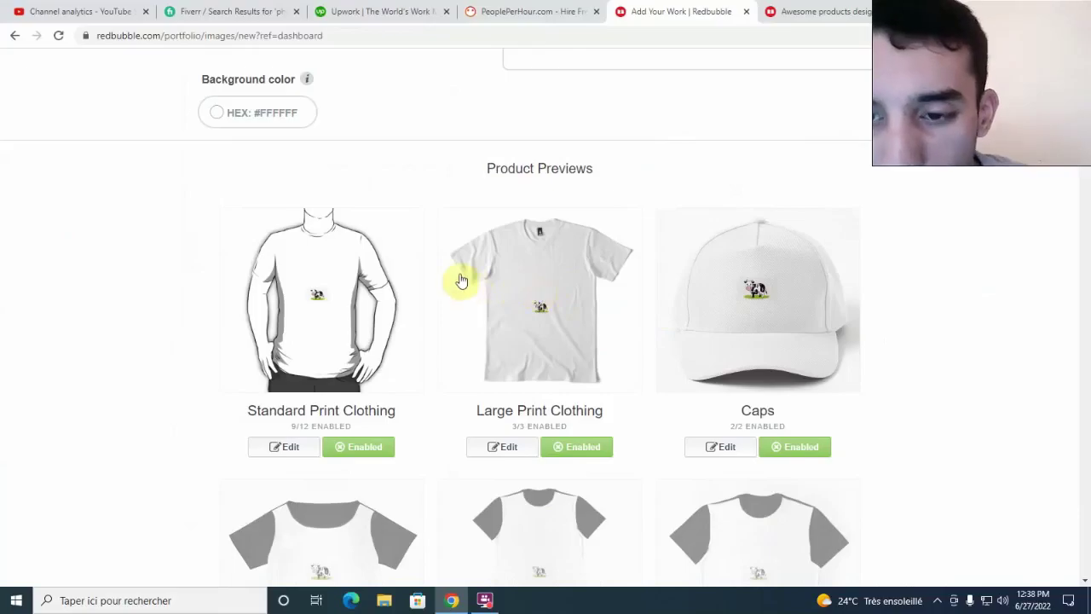
scroll(487, 282, "down", 2)
scroll(486, 273, "down", 1)
scroll(486, 272, "up", 1)
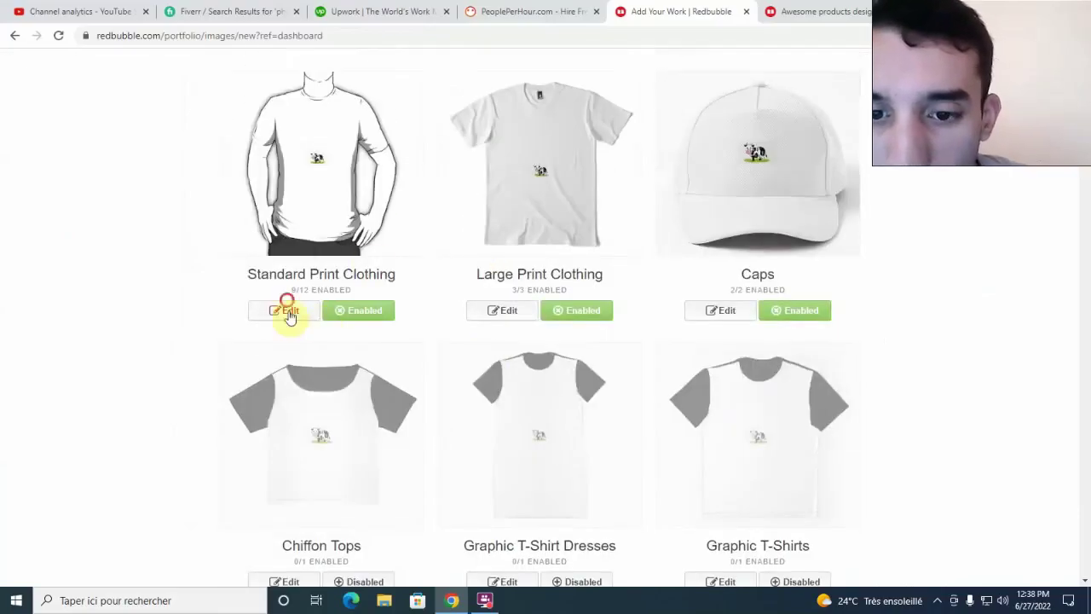
Step: Make the standard shirt black and move the cow design higher on it
left_click(288, 307)
left_click(728, 420)
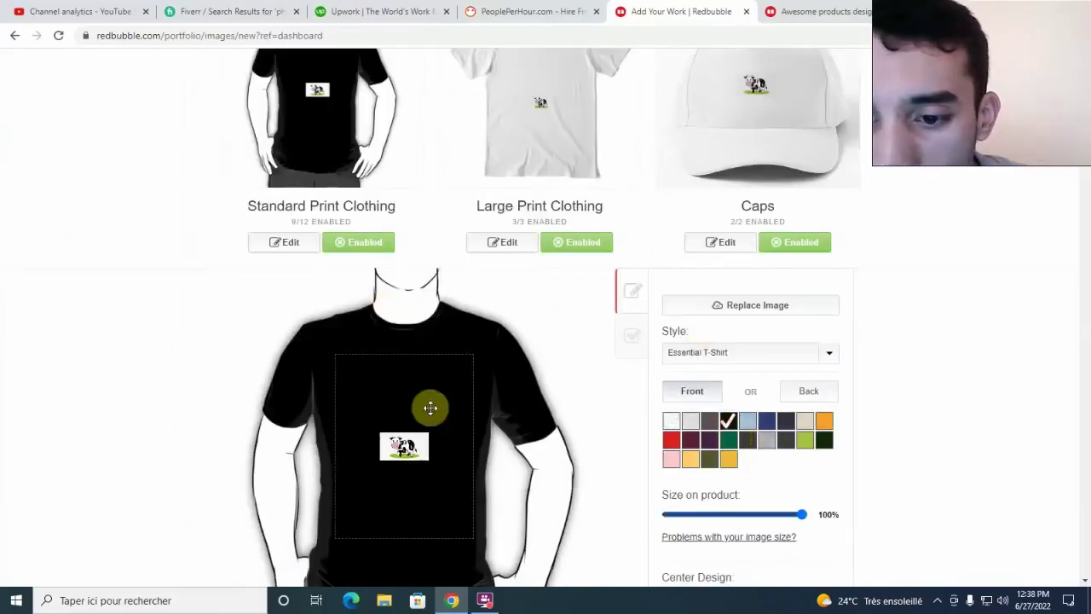
left_click_drag(417, 434, 425, 384)
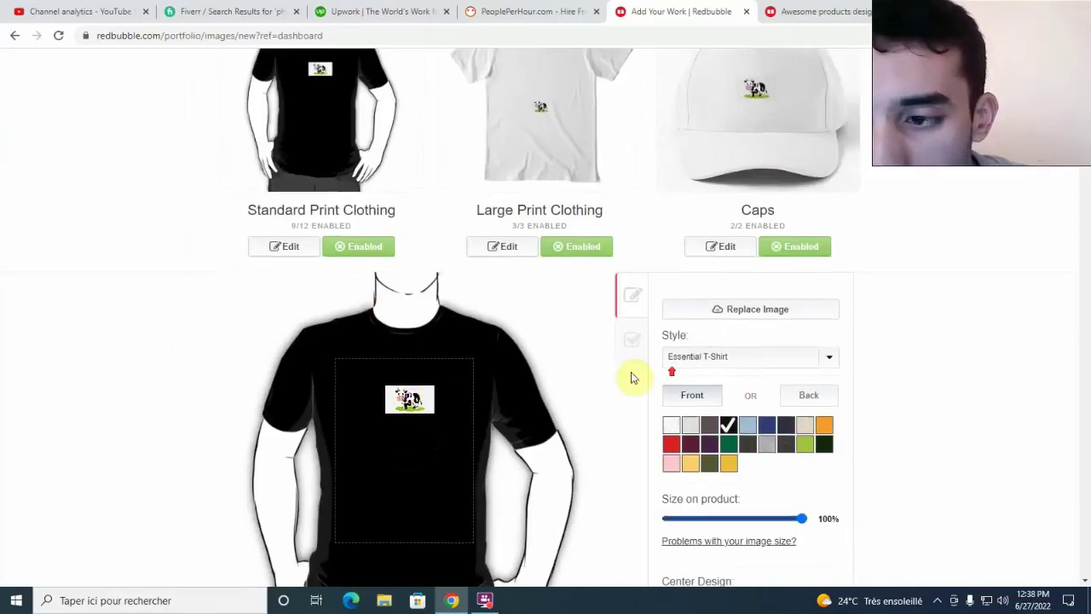
scroll(673, 373, "down", 2)
scroll(724, 375, "down", 2)
scroll(852, 299, "down", 10)
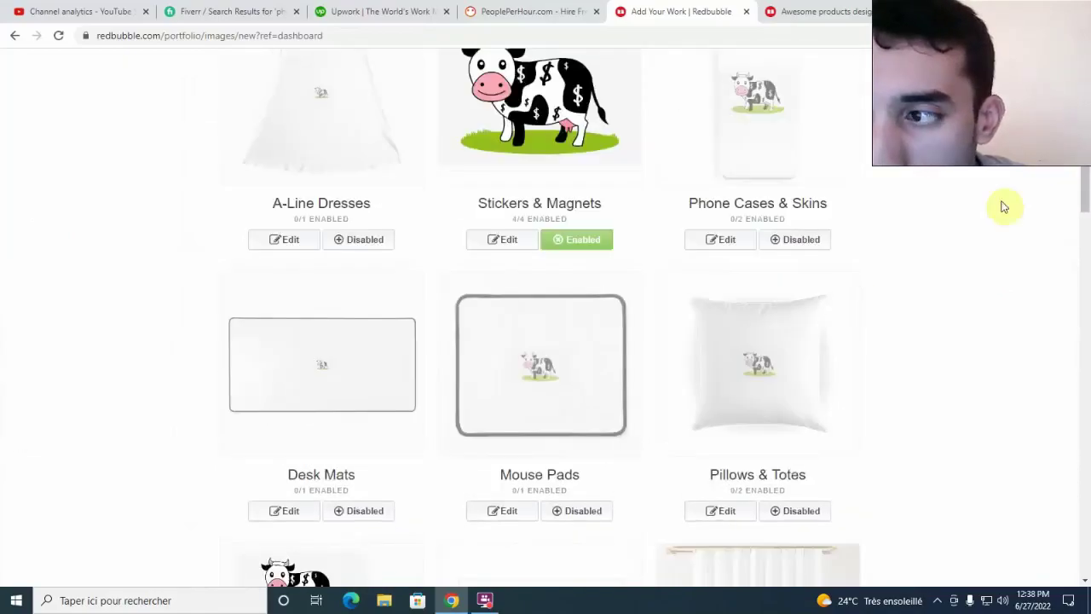
left_click_drag(1087, 191, 1088, 546)
Step: Choose T-Shirt as the default shop product for the cow design
scroll(938, 397, "up", 1)
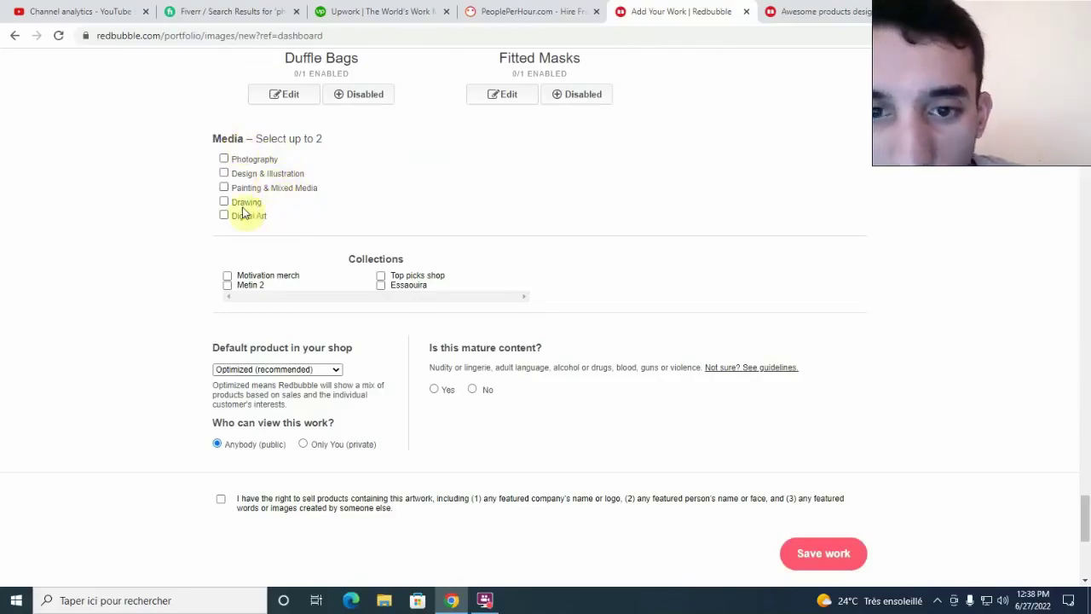
scroll(341, 166, "down", 1)
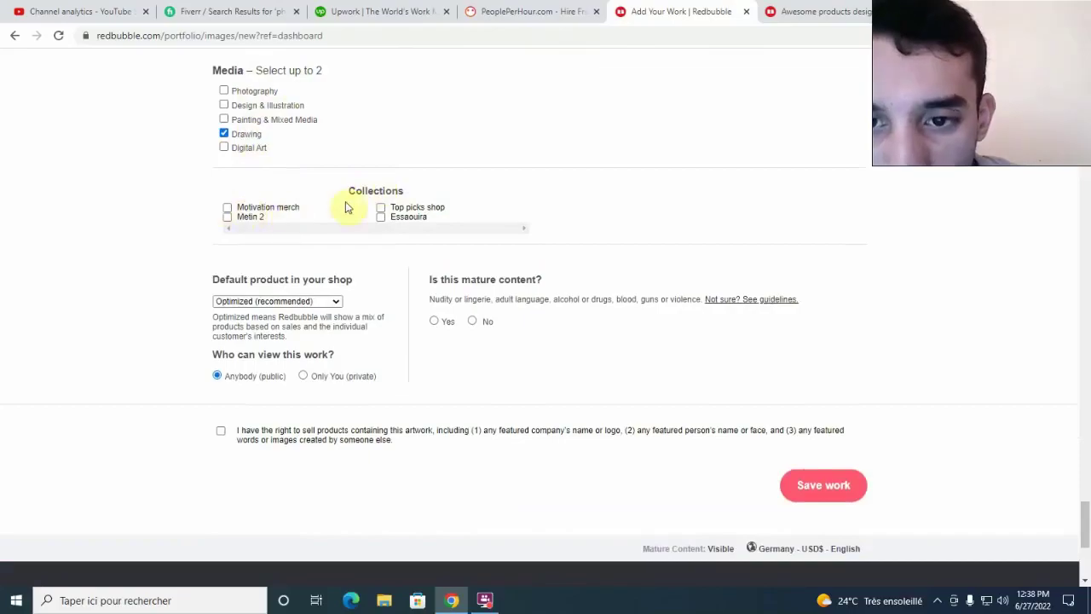
scroll(384, 209, "down", 2)
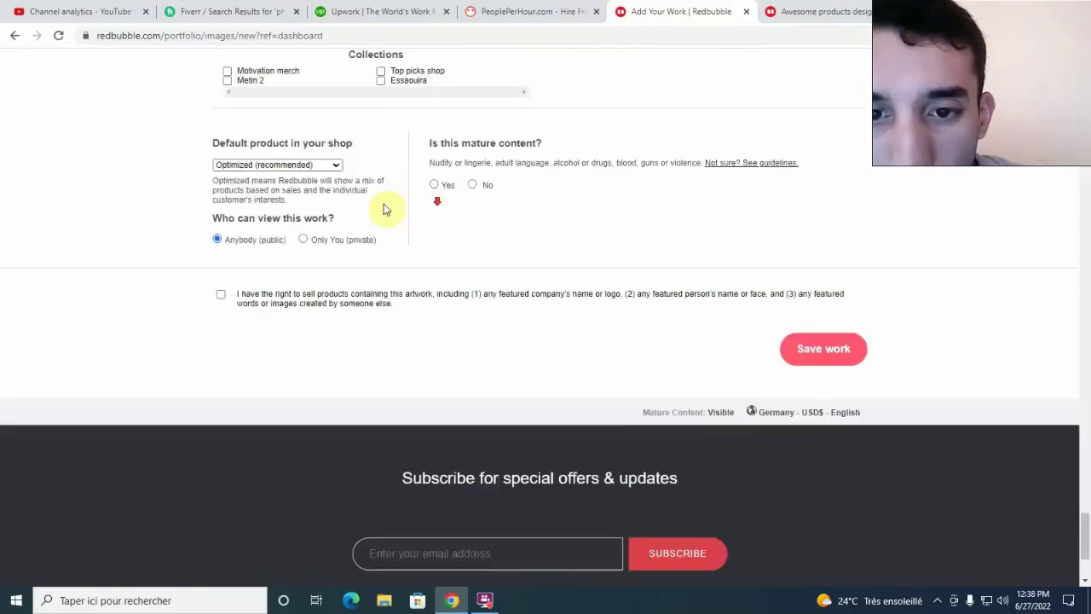
left_click(317, 166)
scroll(324, 204, "up", 5)
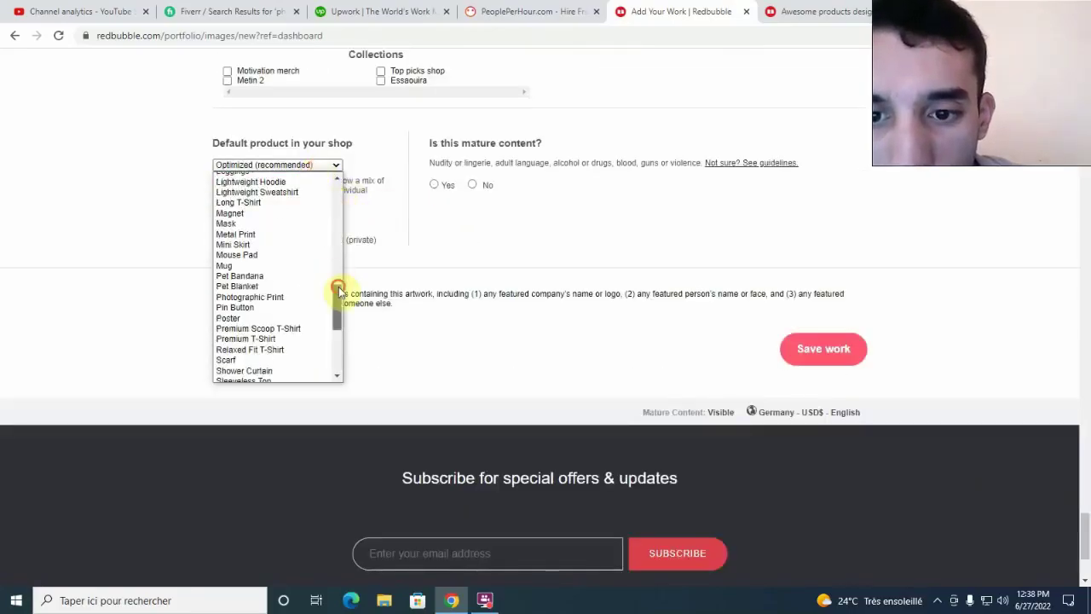
left_click_drag(338, 285, 338, 184)
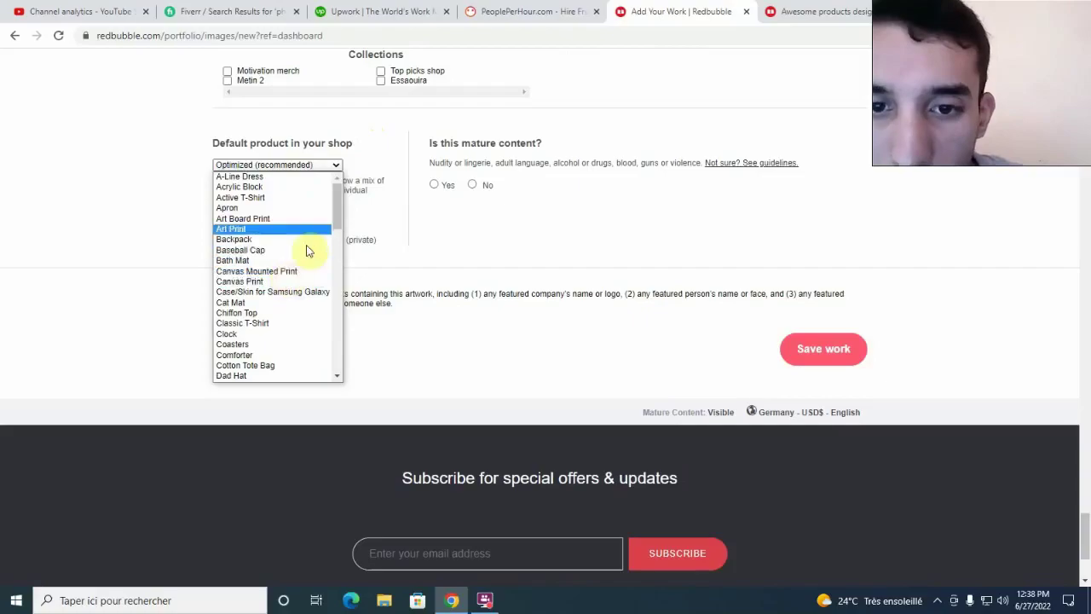
scroll(311, 238, "down", 3)
scroll(313, 225, "down", 2)
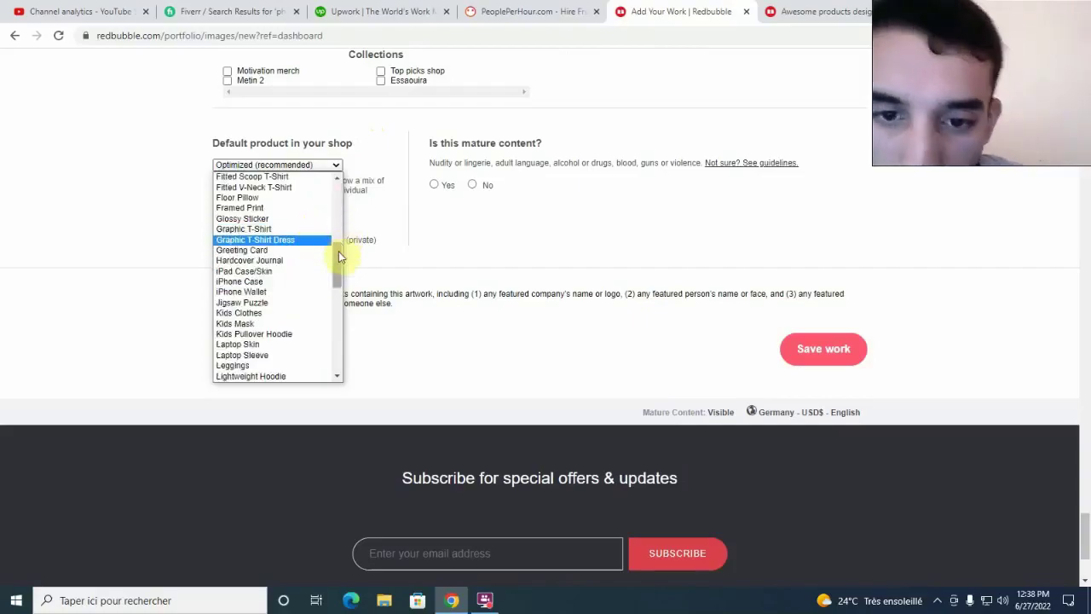
left_click_drag(338, 255, 324, 324)
left_click(256, 320)
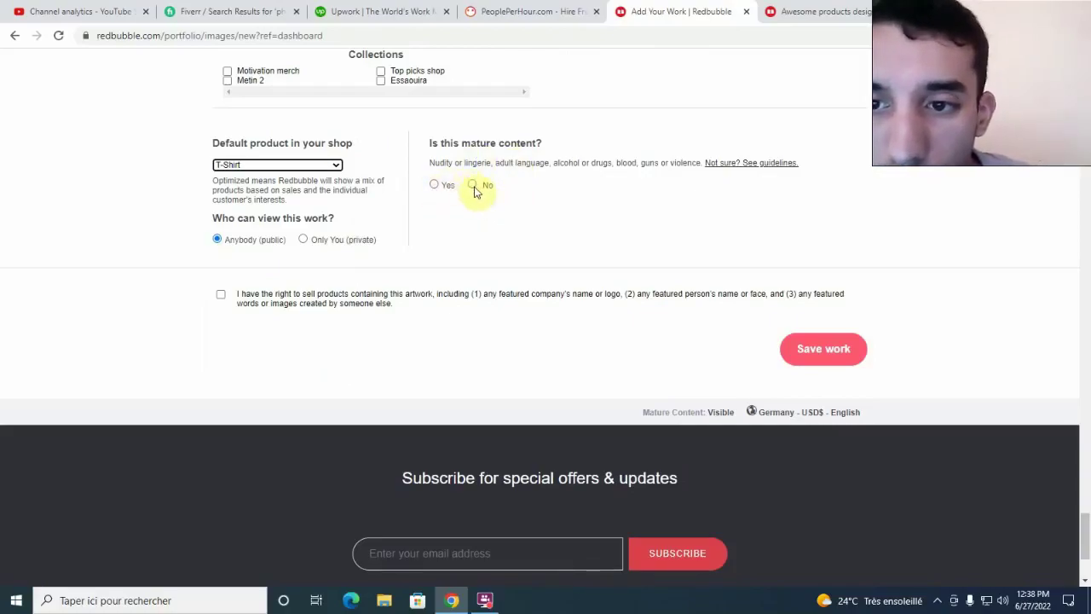
Step: Answer No to mature content and tick the rights-to-sell confirmation
left_click(474, 185)
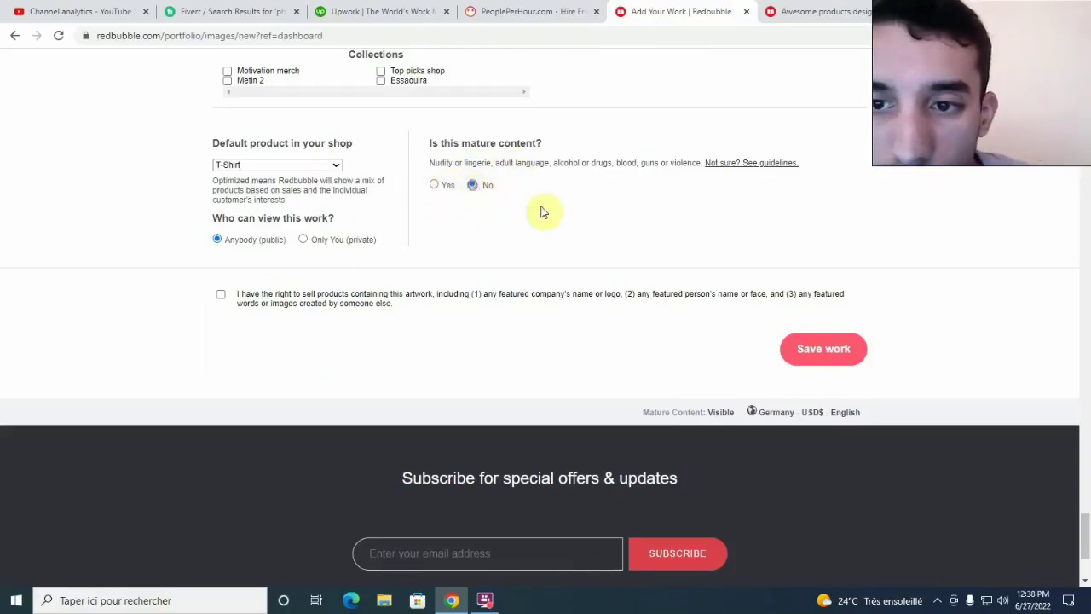
left_click(218, 297)
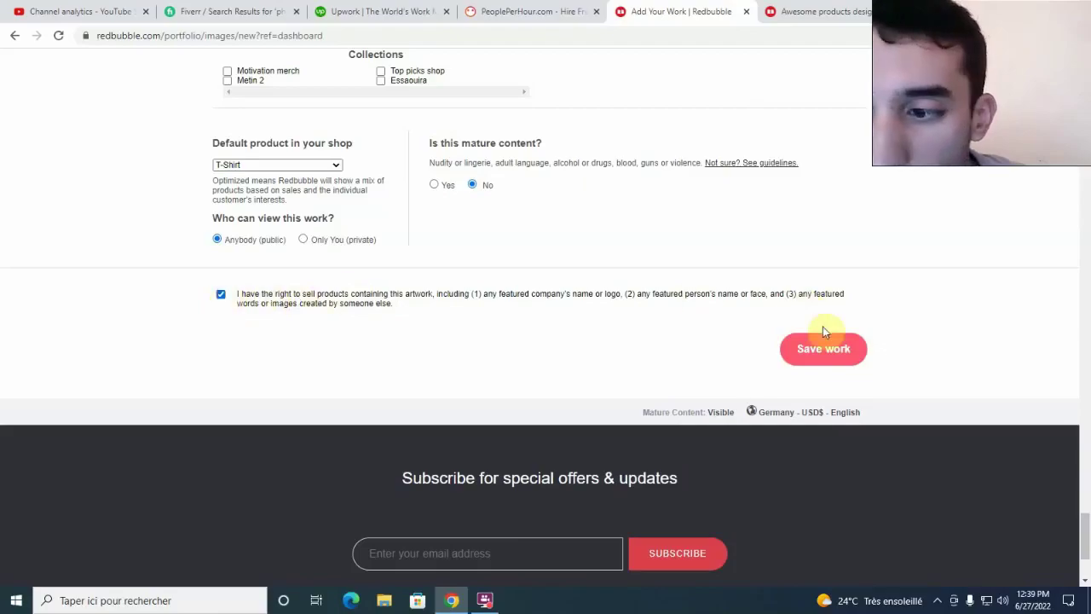
left_click(820, 351)
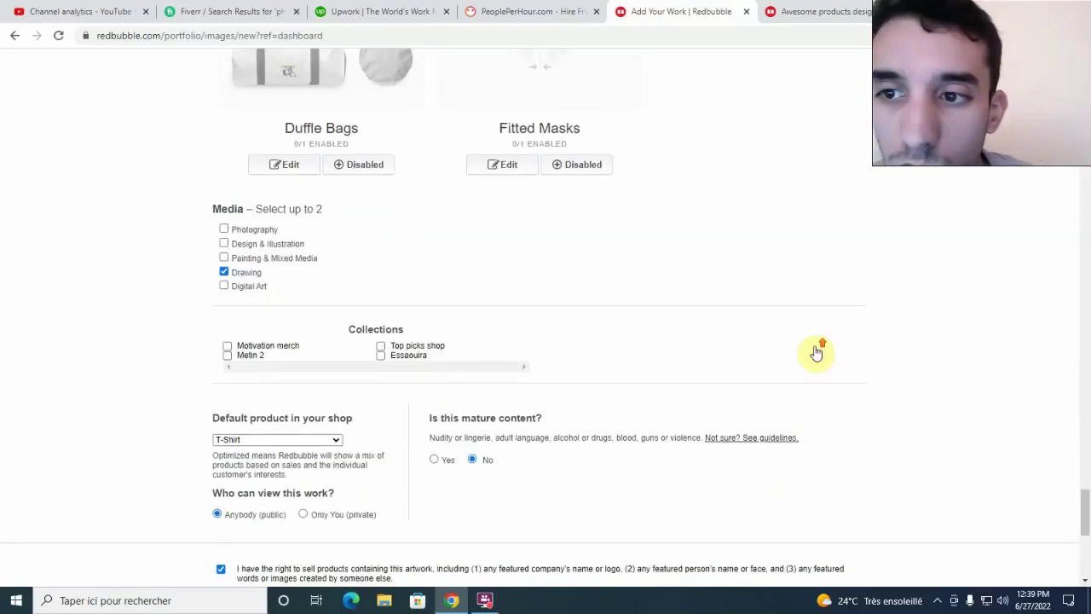